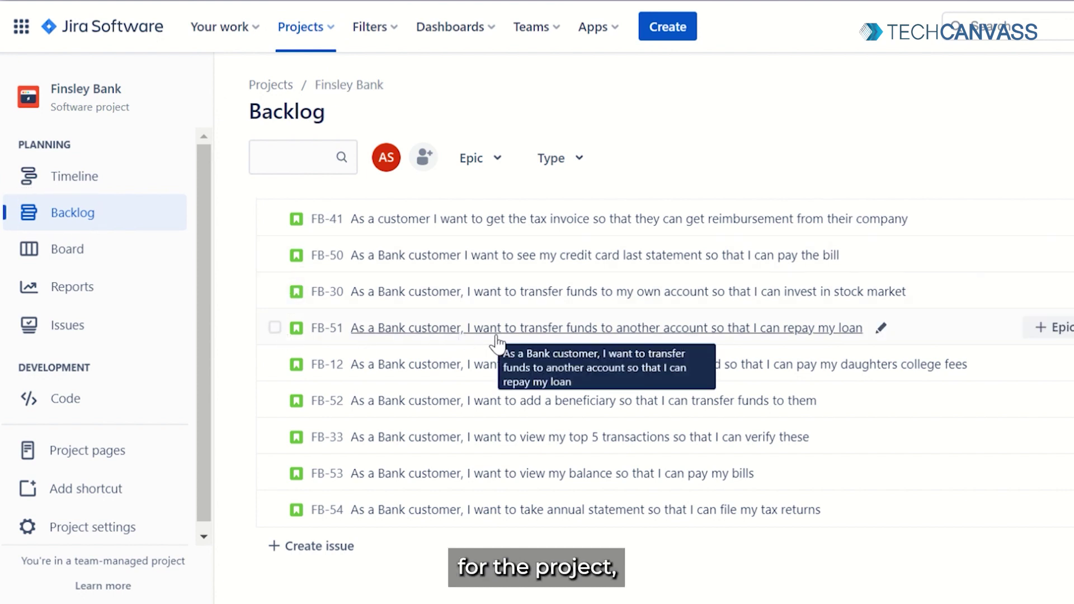
Select backlog stories FB-30, FB-51, FB-12 and FB-52, then check FB-52's epic options
{"action": "left_click", "coordinate": [275, 291]}
{"action": "left_click", "coordinate": [230, 350]}
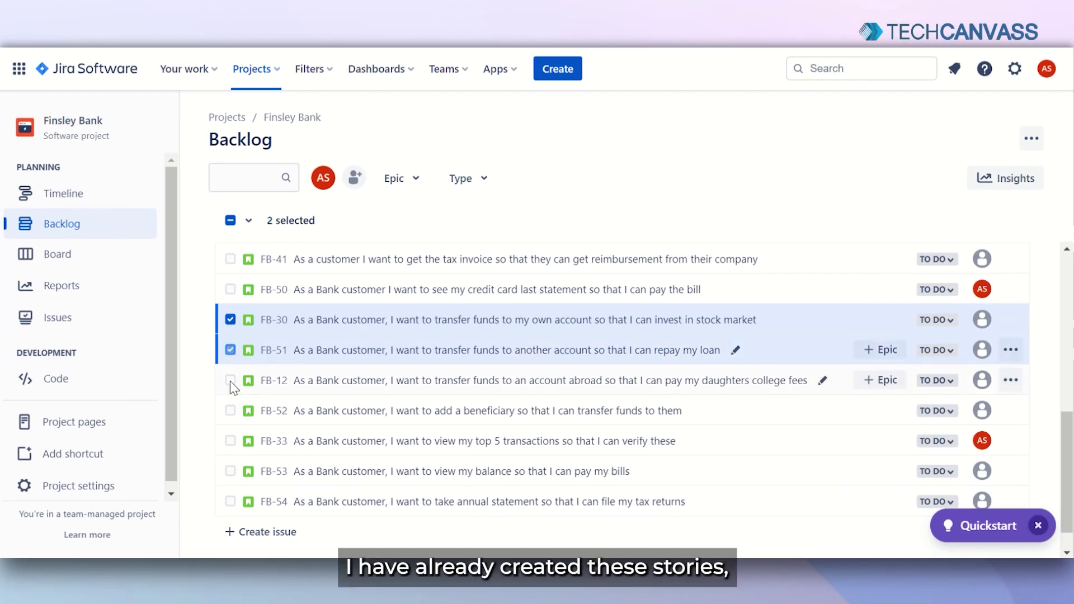
{"action": "left_click", "coordinate": [230, 380]}
{"action": "left_click", "coordinate": [230, 410]}
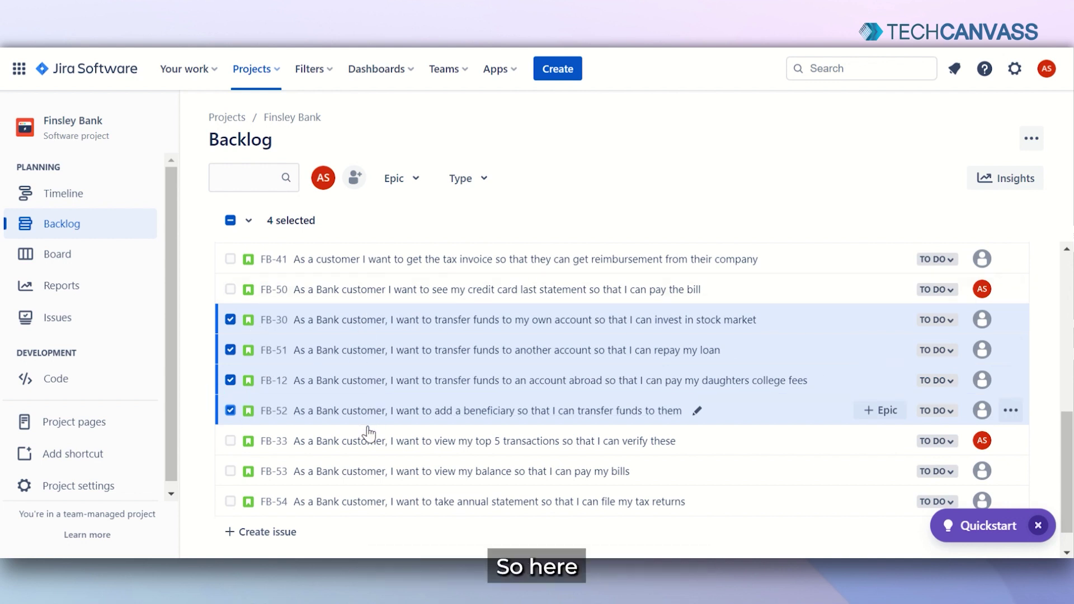
{"action": "left_click", "coordinate": [877, 413]}
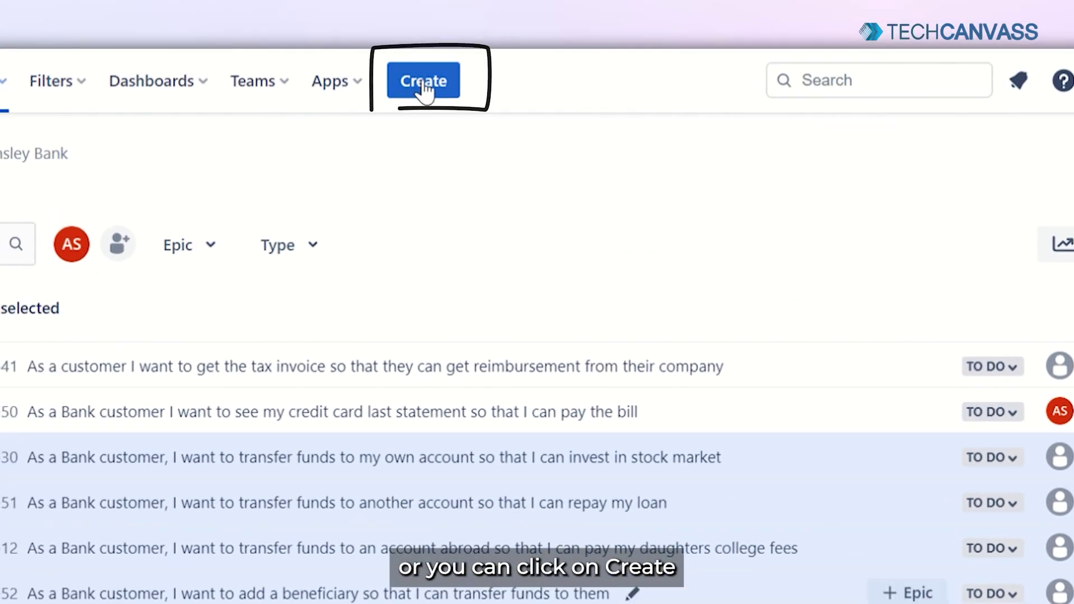
Create an Epic issue with the summary 'Funds Transfer', producing FB-55
{"action": "left_click", "coordinate": [423, 81]}
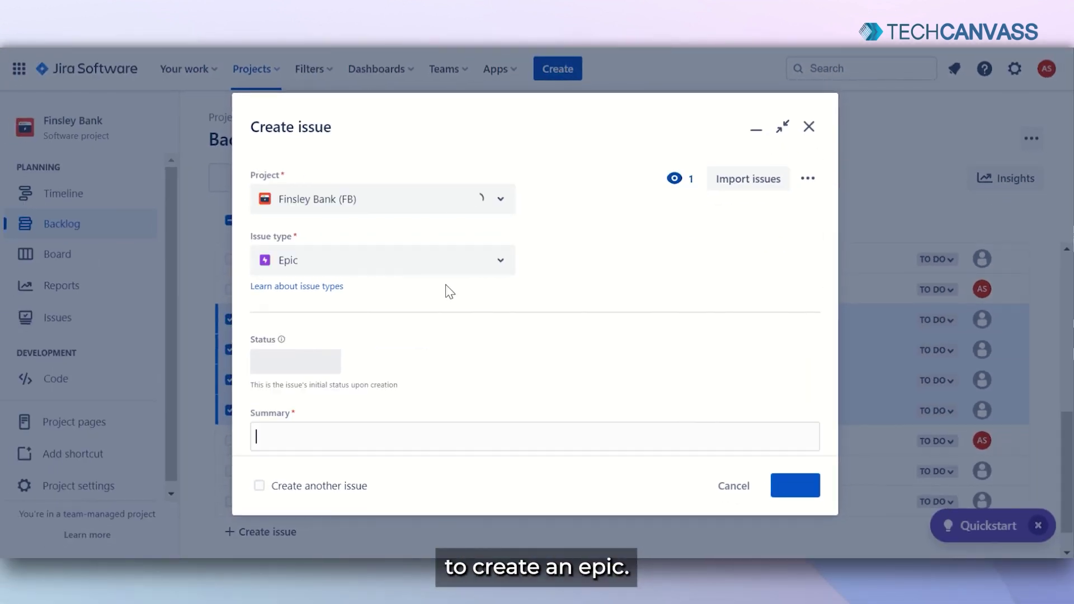
{"action": "left_click", "coordinate": [498, 264]}
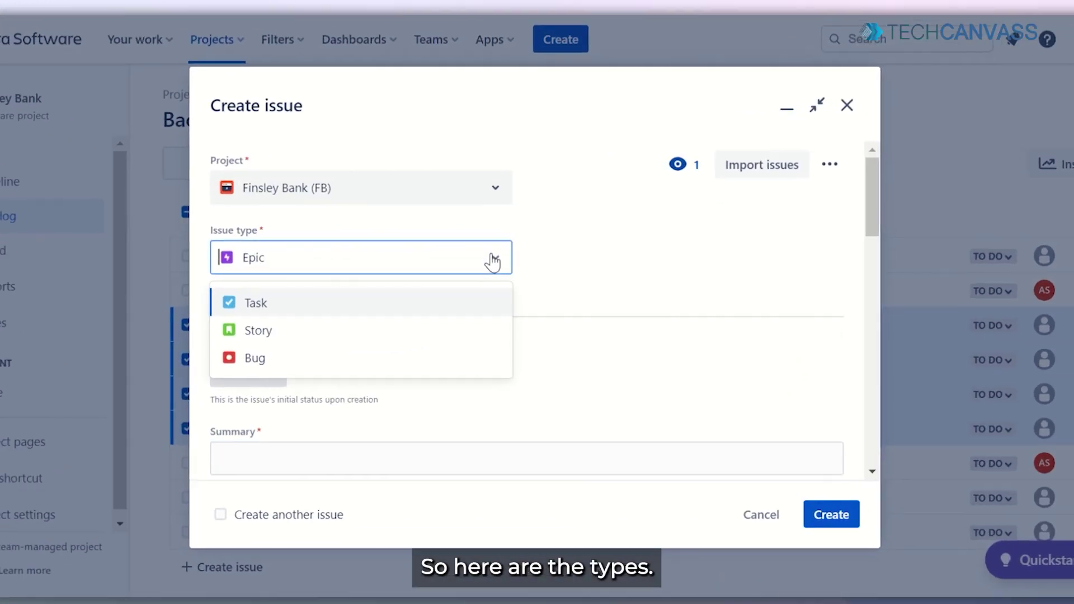
{"action": "left_click", "coordinate": [581, 266]}
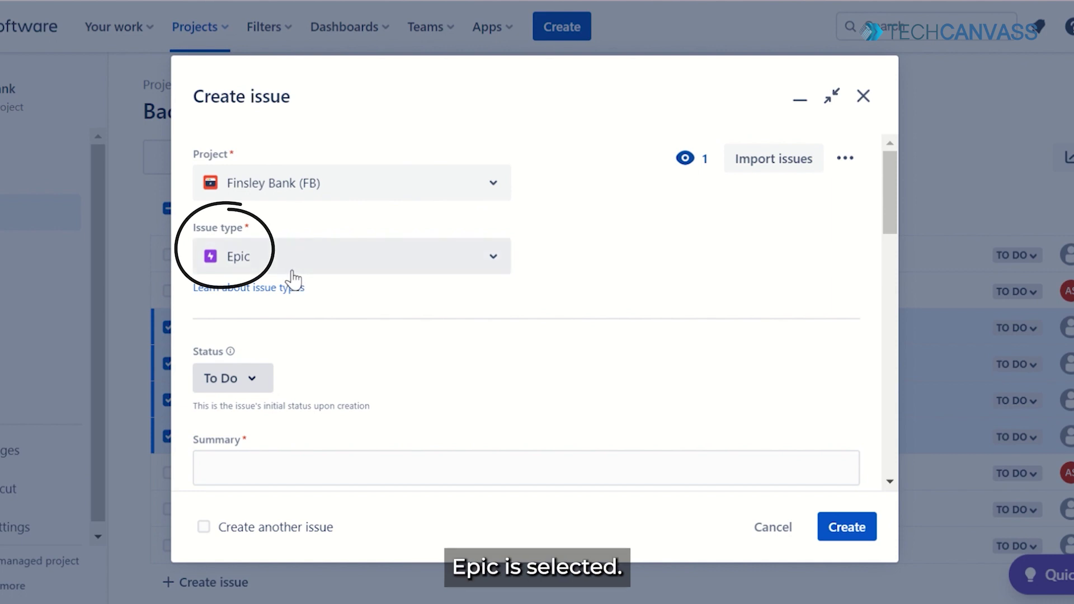
{"action": "scroll", "coordinate": [892, 220], "scroll_direction": "down", "scroll_amount": 2}
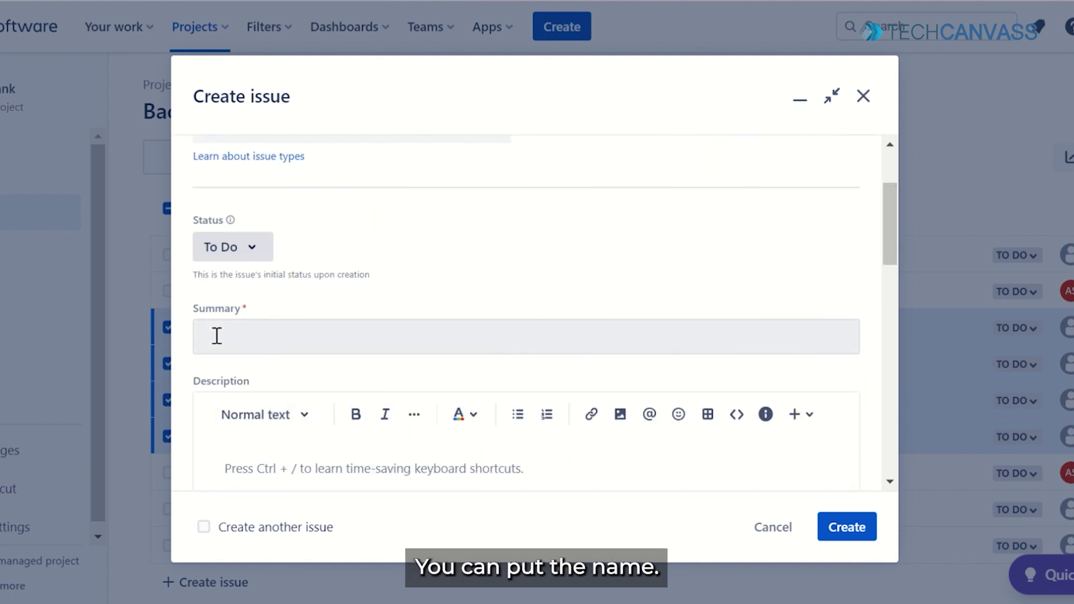
{"action": "left_click", "coordinate": [304, 336]}
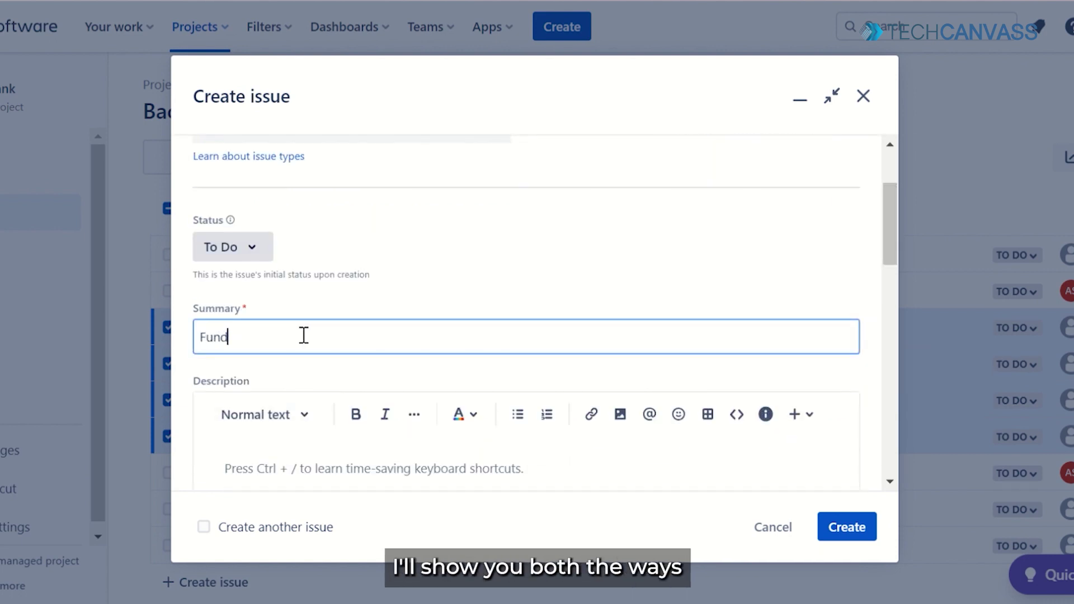
{"action": "type", "text": "Funds"}
{"action": "left_click", "coordinate": [369, 384]}
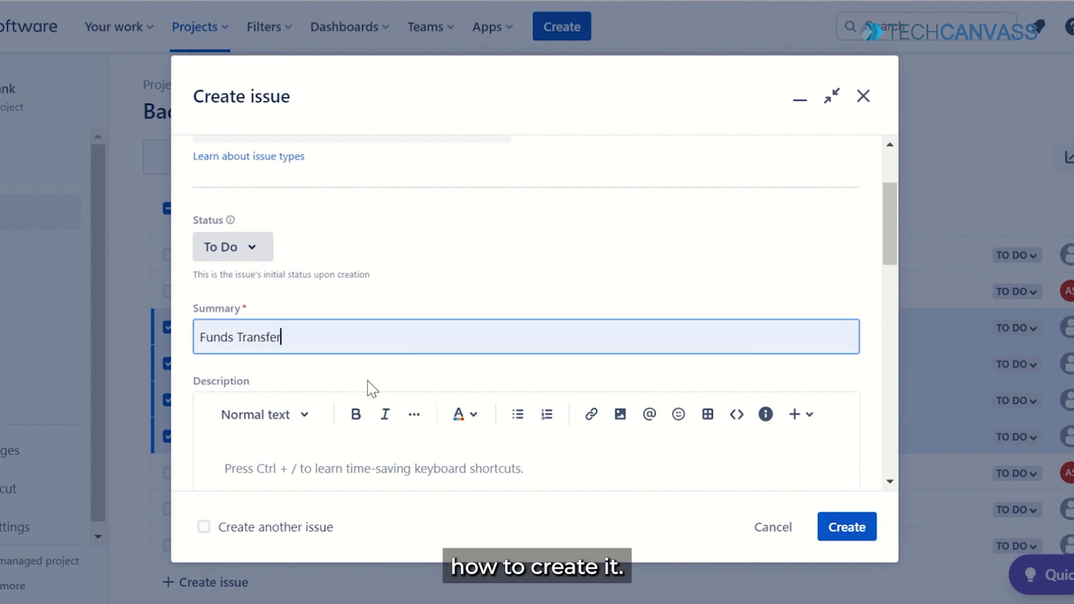
{"action": "left_click", "coordinate": [848, 536]}
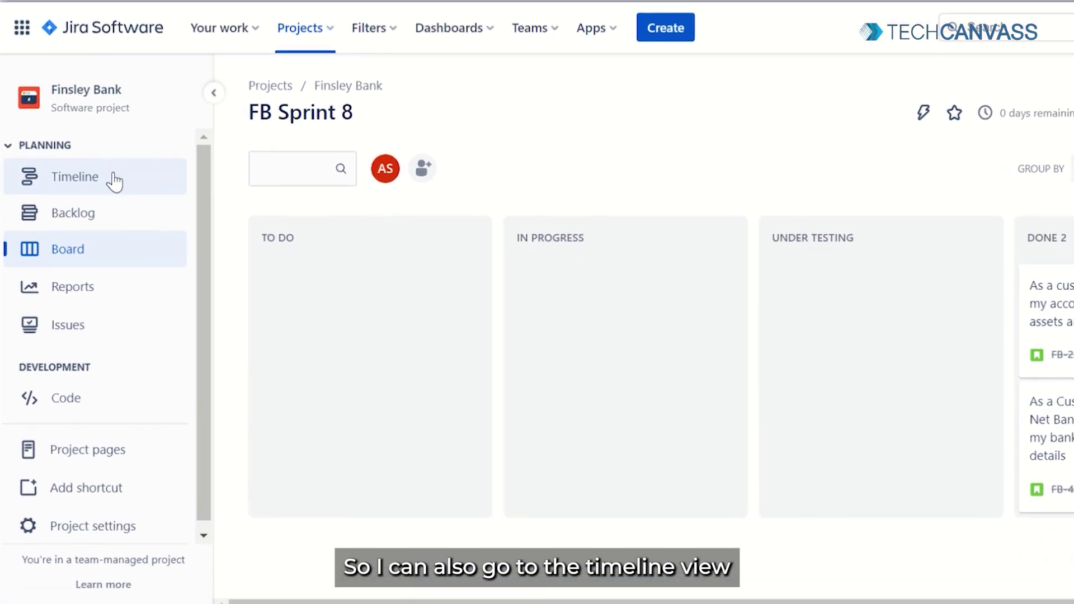
Add the 'Account Statement' epic (FB-56) on the Timeline, then return to the Backlog
{"action": "left_click", "coordinate": [112, 177]}
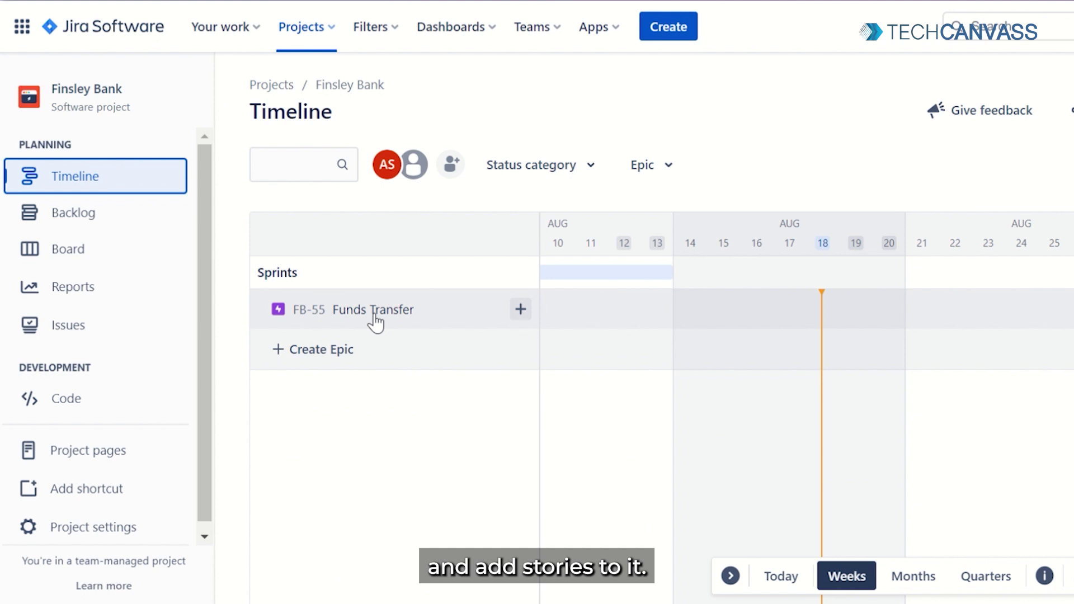
{"action": "left_click", "coordinate": [311, 355]}
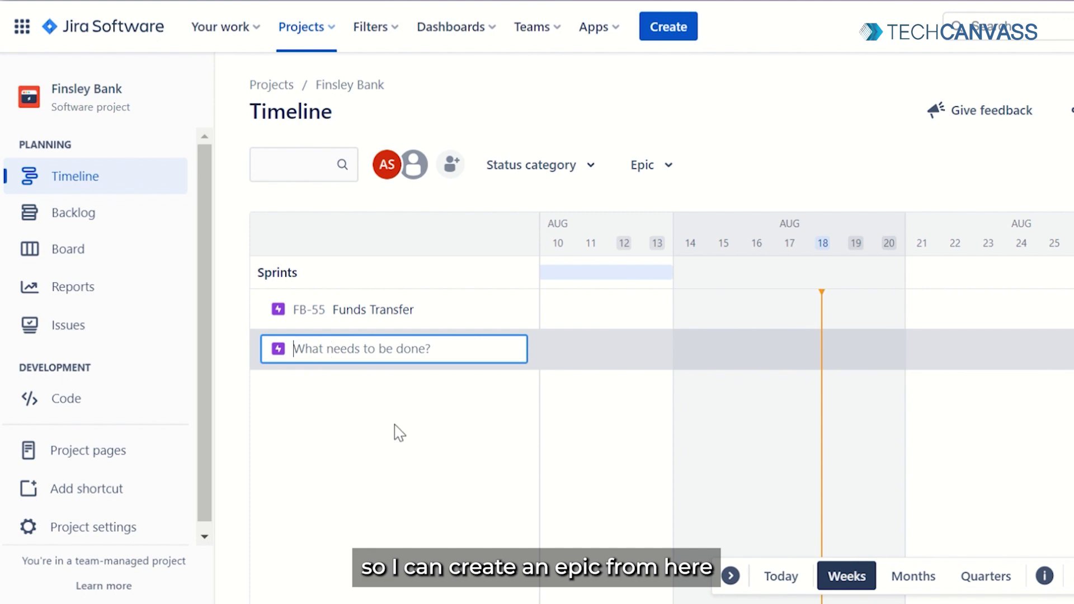
{"action": "type", "text": "Adcount "}
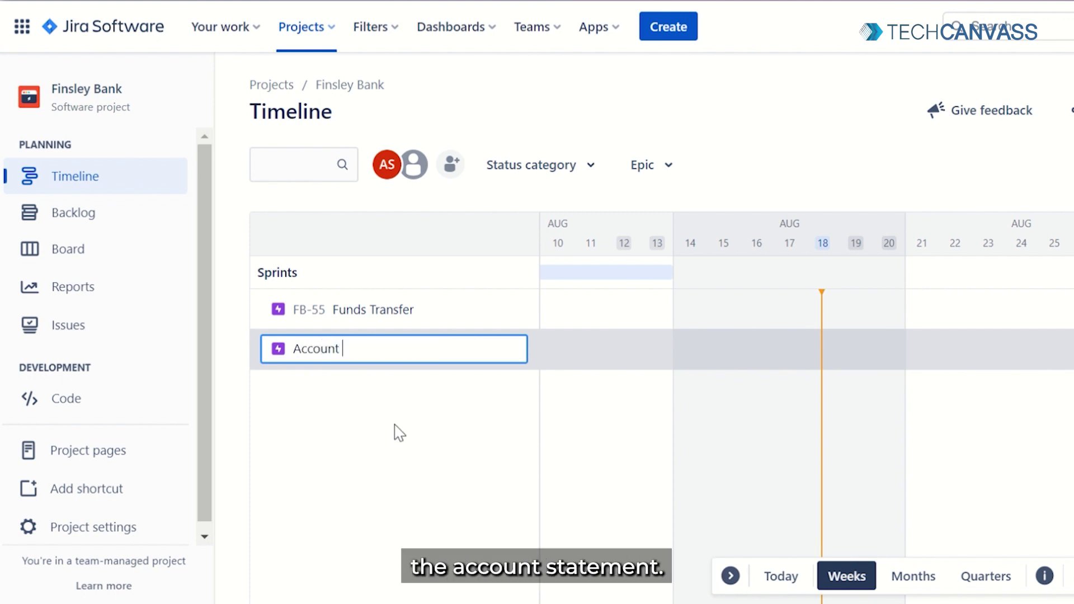
{"action": "type", "text": "Statement"}
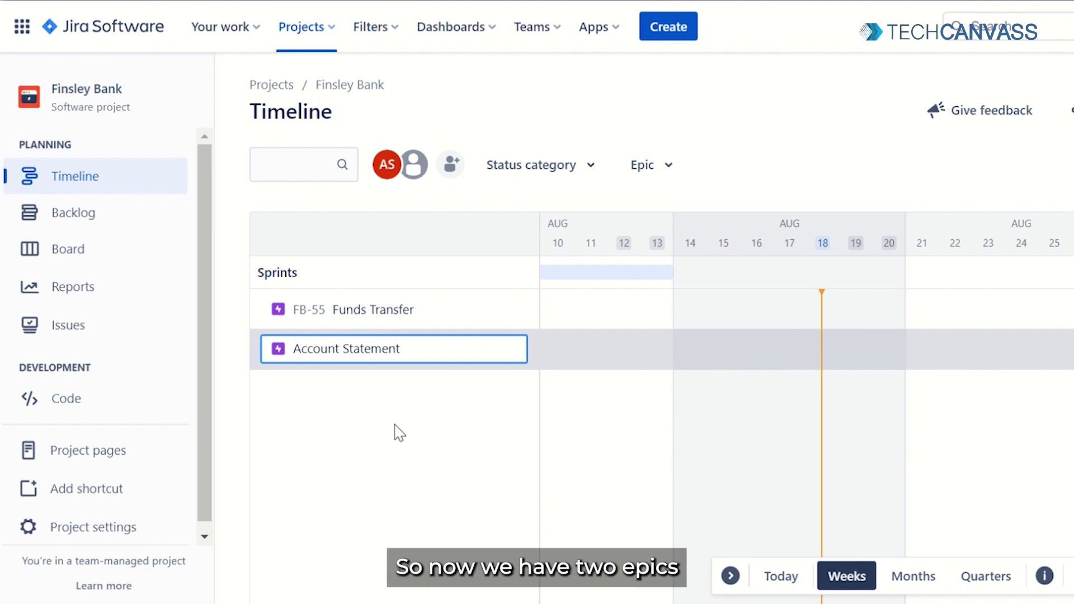
{"action": "key", "text": "Return"}
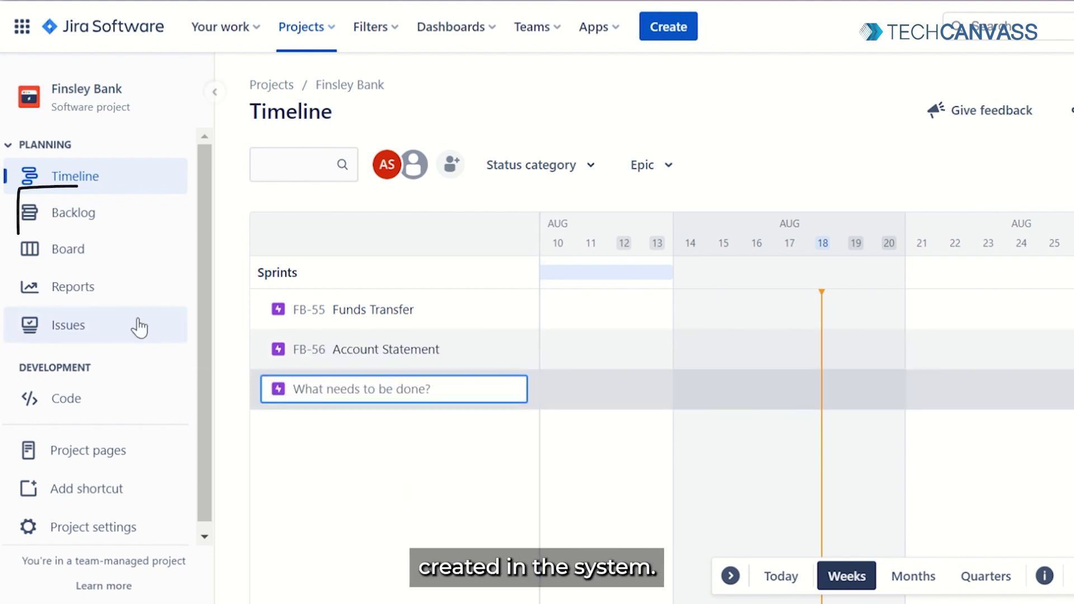
{"action": "left_click", "coordinate": [89, 224]}
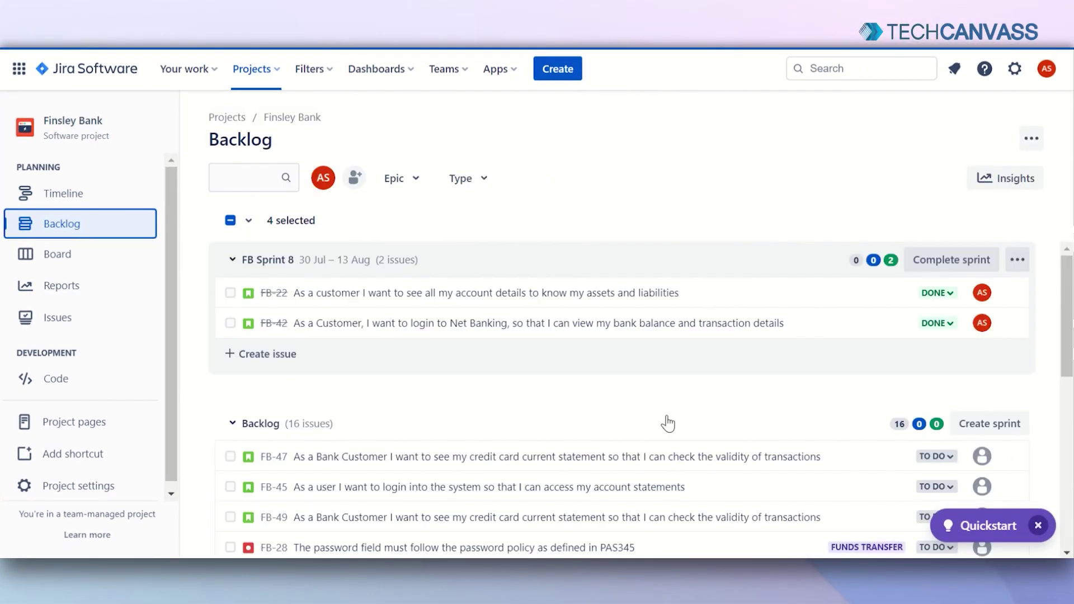
Link the stock-market transfer, loan repayment, abroad-transfer and beneficiary stories to Funds Transfer
{"action": "scroll", "coordinate": [668, 423], "scroll_direction": "down", "scroll_amount": 7}
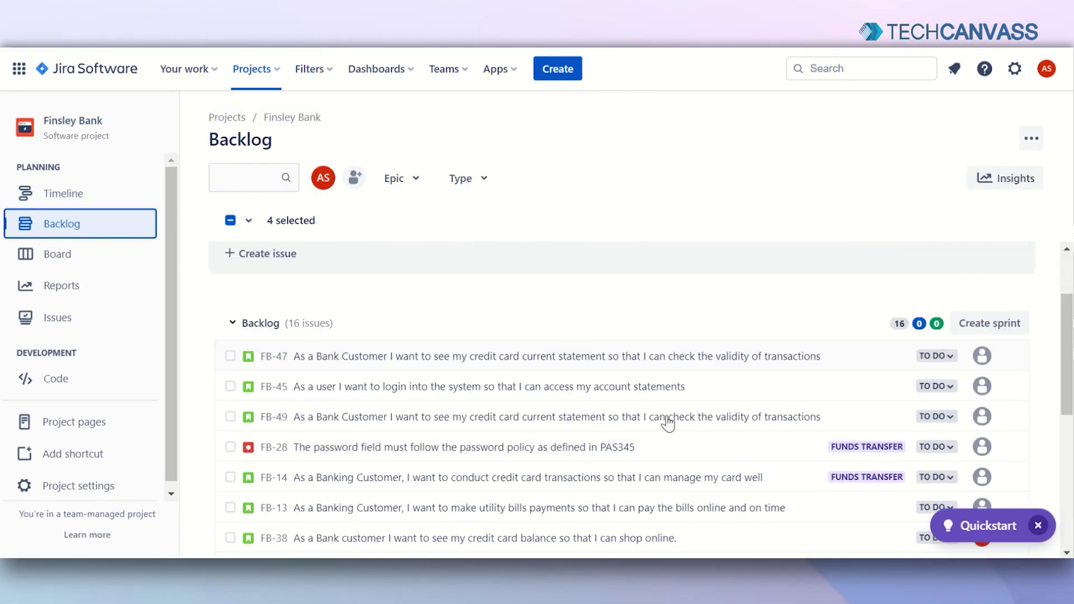
{"action": "scroll", "coordinate": [668, 423], "scroll_direction": "down", "scroll_amount": 1}
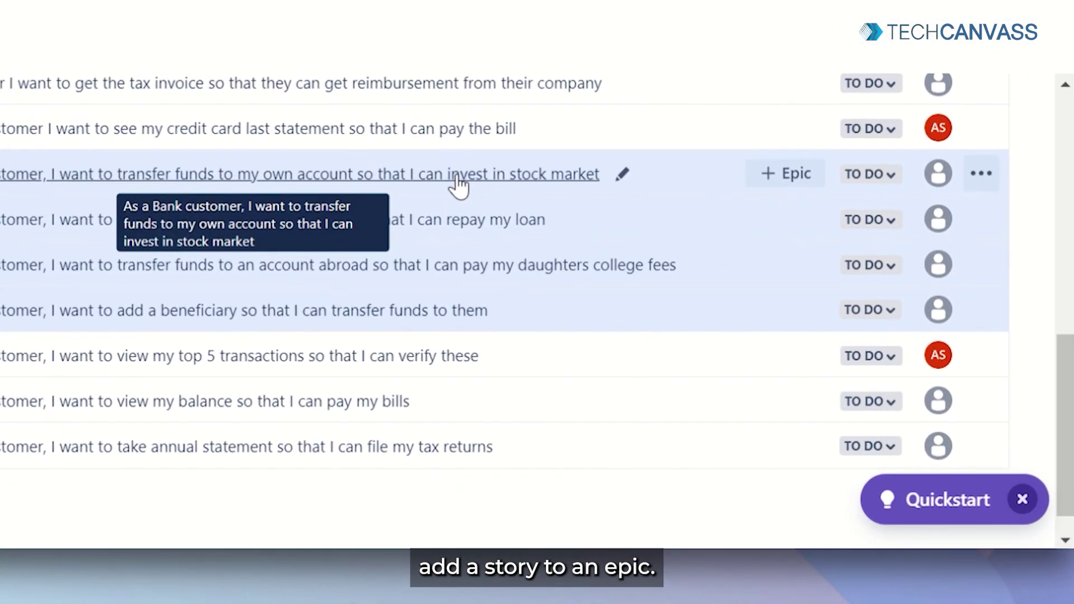
{"action": "left_click", "coordinate": [792, 175]}
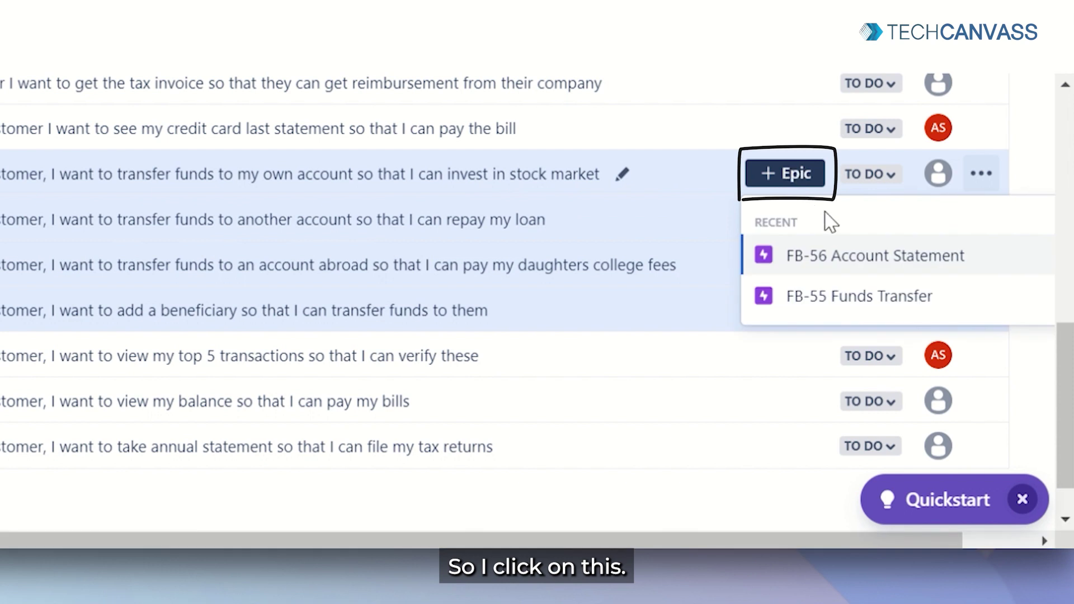
{"action": "left_click", "coordinate": [868, 303]}
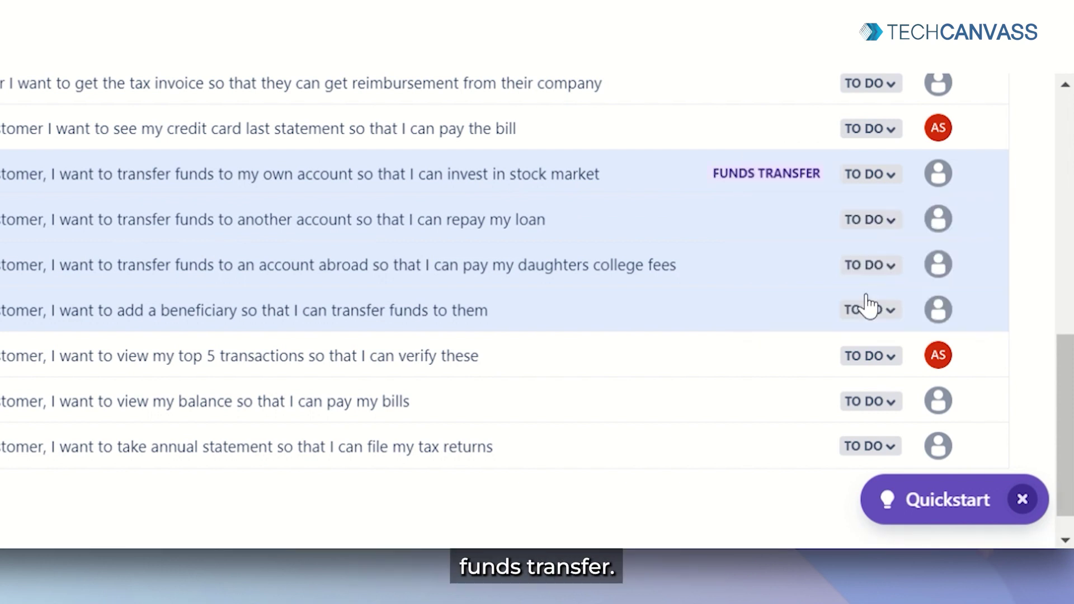
{"action": "left_click", "coordinate": [802, 222]}
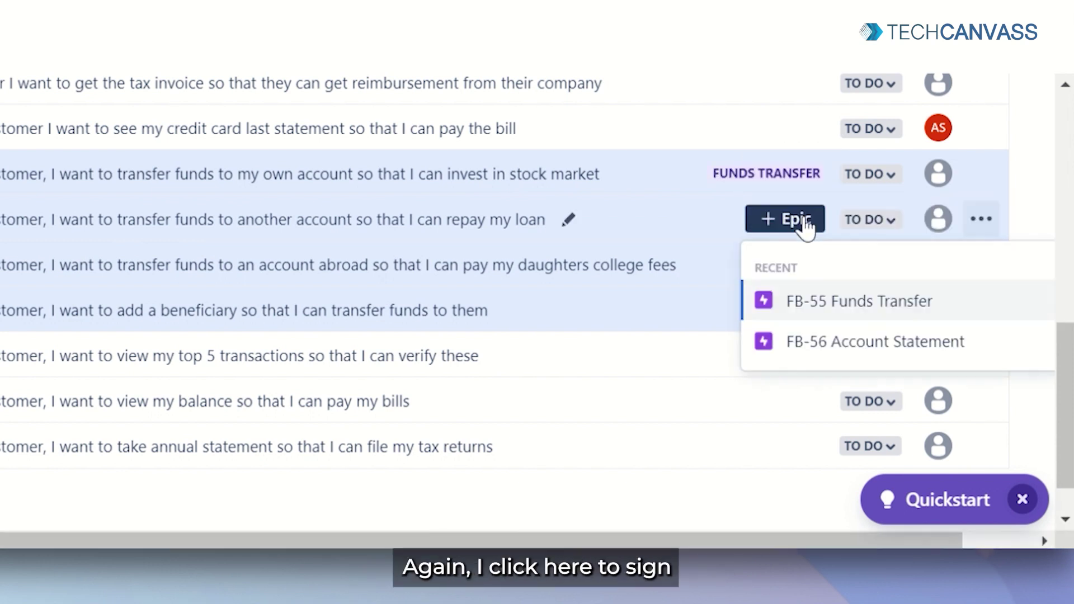
{"action": "left_click", "coordinate": [843, 342]}
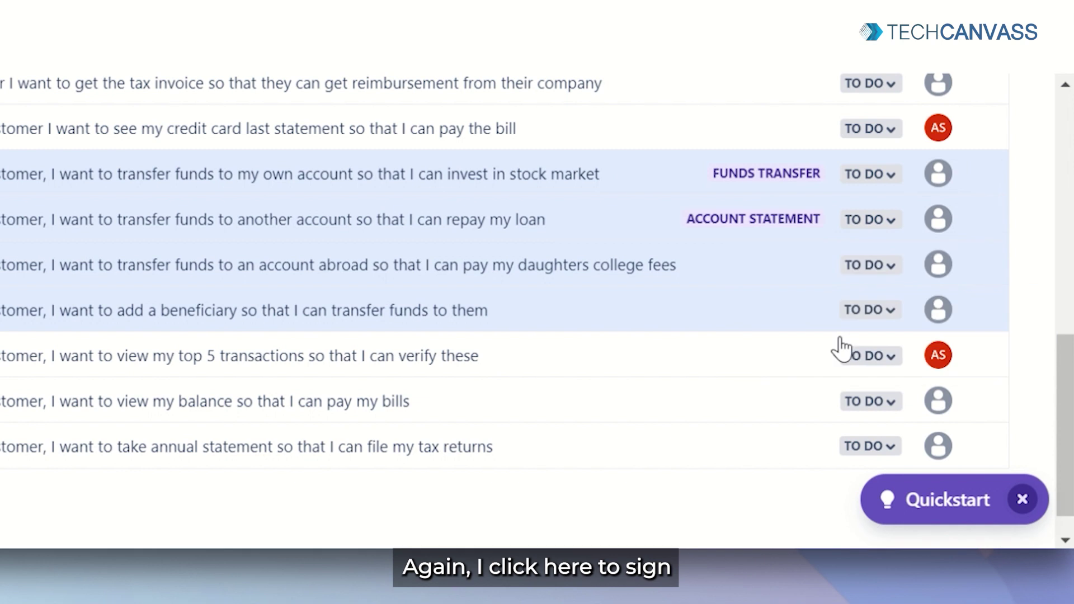
{"action": "left_click", "coordinate": [761, 219]}
{"action": "left_click", "coordinate": [808, 312]}
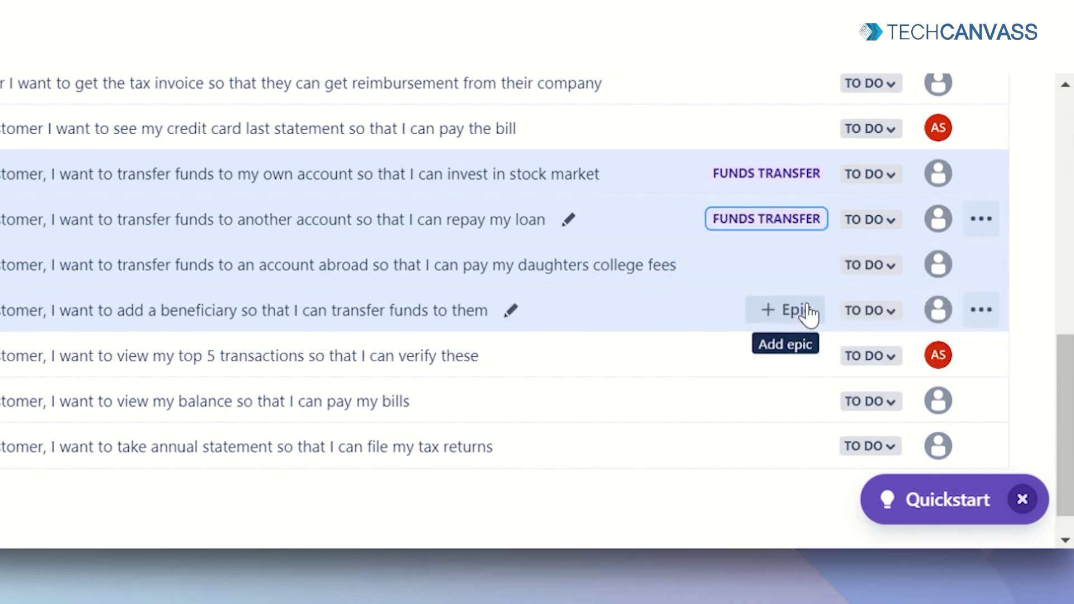
{"action": "left_click", "coordinate": [781, 268]}
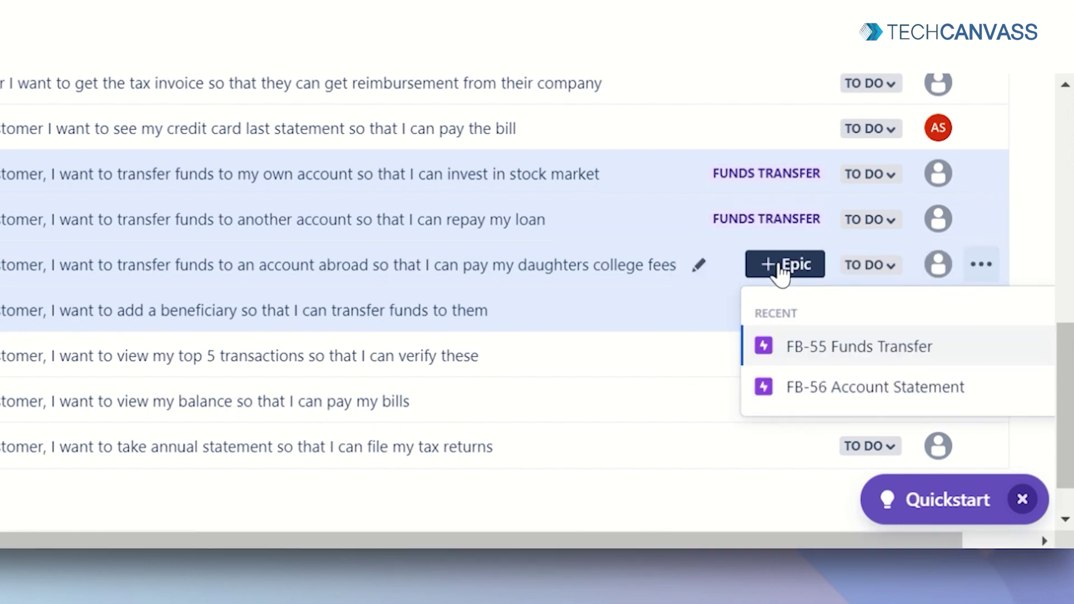
{"action": "left_click", "coordinate": [826, 347]}
{"action": "left_click", "coordinate": [768, 316]}
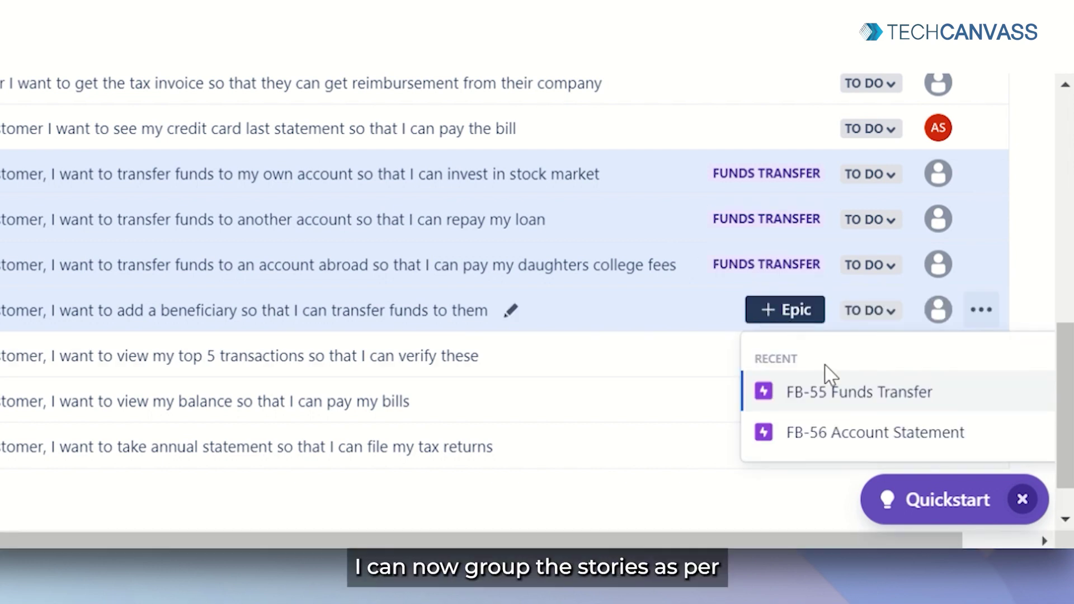
{"action": "left_click", "coordinate": [830, 394]}
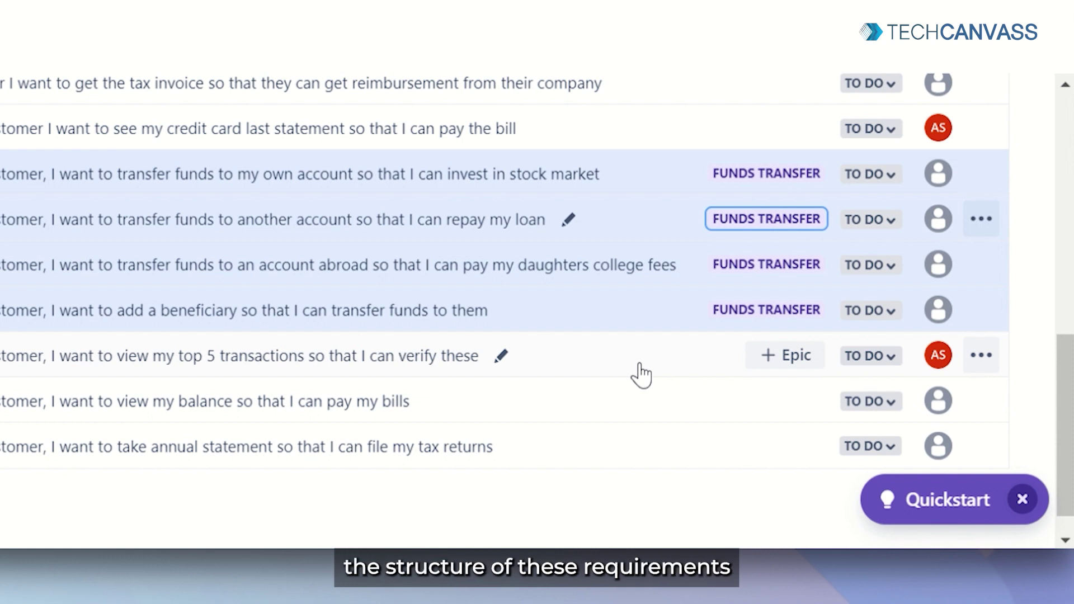
Link the top 5 transactions story to Account Statement, and view balance and annual statement to Funds Transfer
{"action": "left_click_drag", "start_coordinate": [774, 331], "coordinate": [862, 337]}
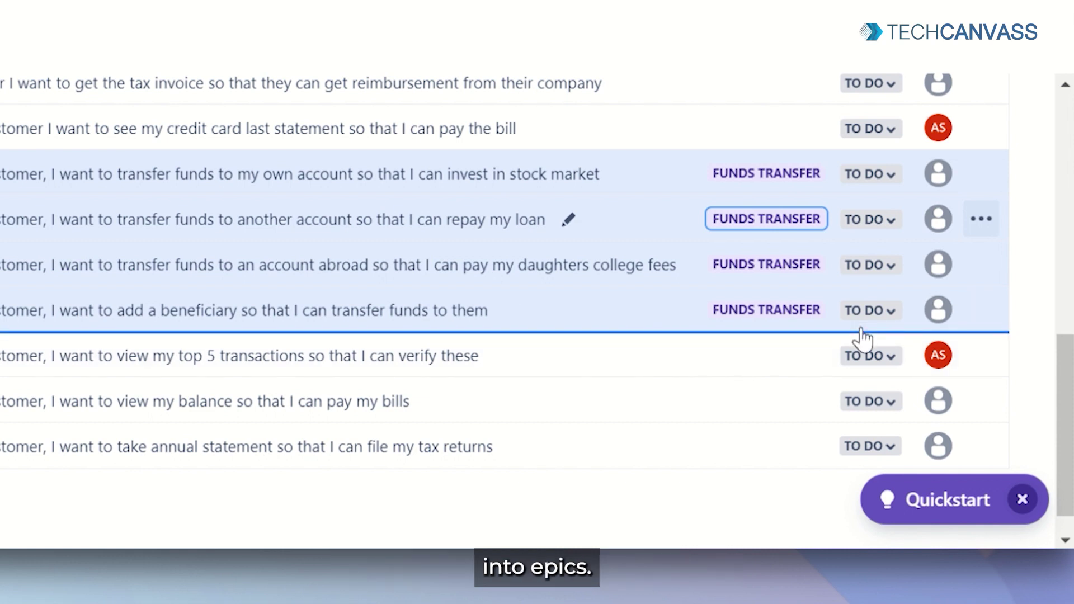
{"action": "left_click", "coordinate": [779, 362]}
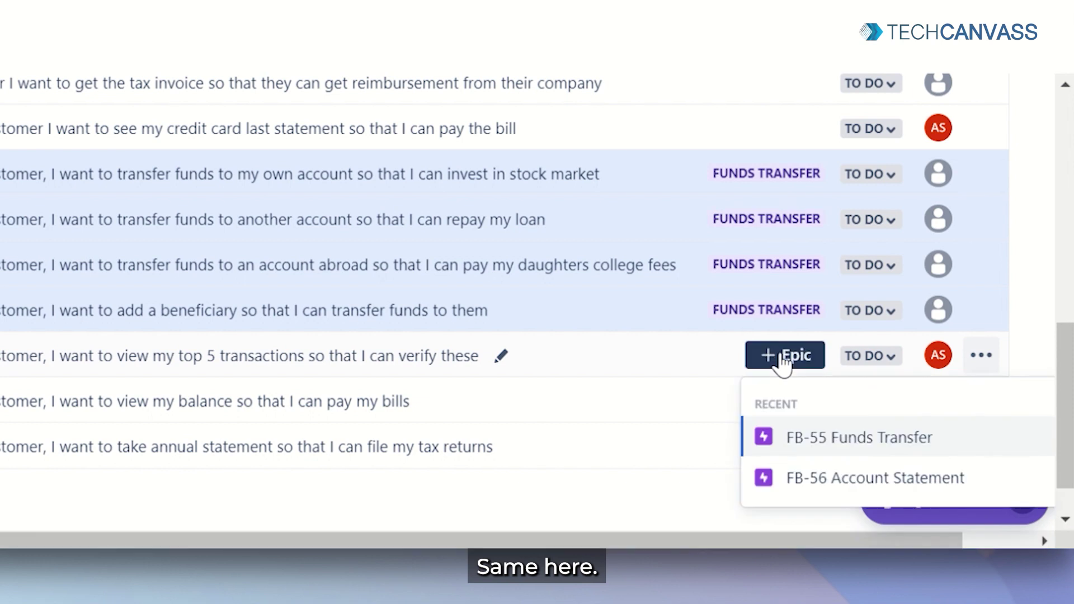
{"action": "left_click", "coordinate": [867, 478]}
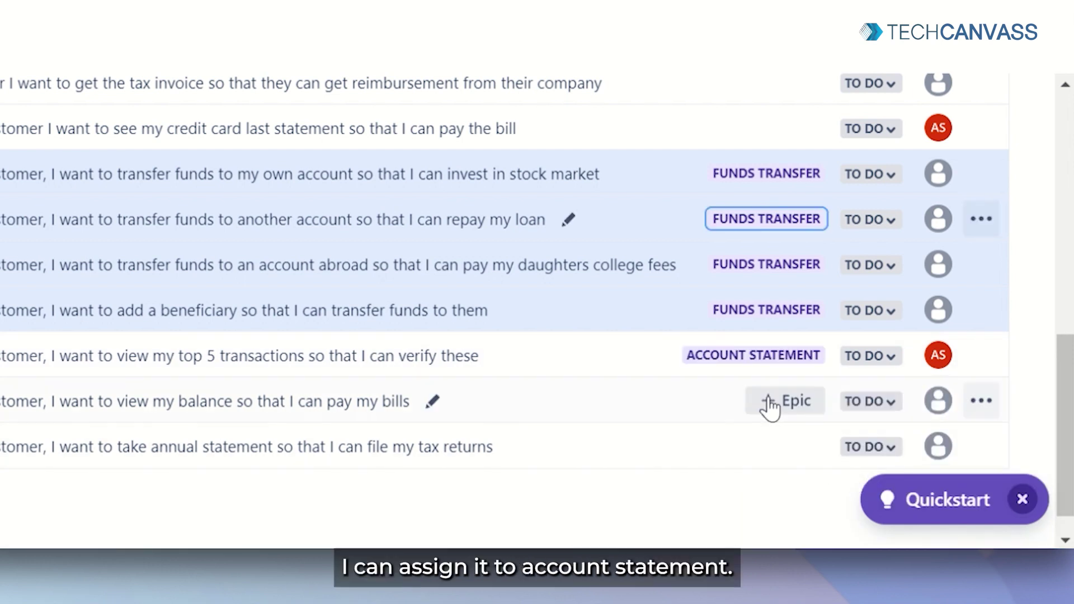
{"action": "left_click", "coordinate": [769, 403]}
{"action": "left_click", "coordinate": [861, 526]}
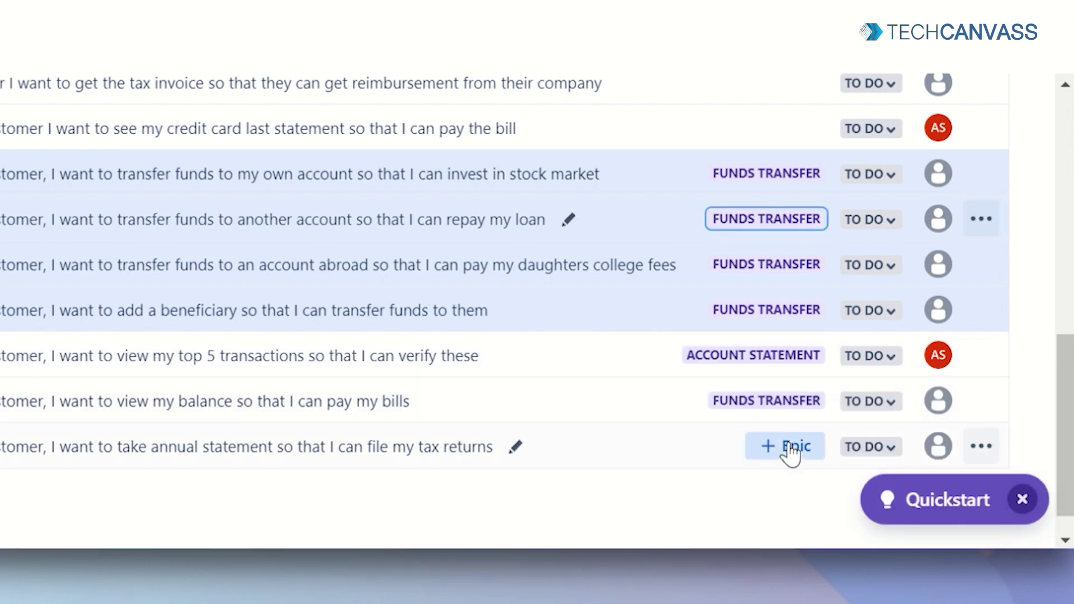
{"action": "left_click", "coordinate": [790, 447]}
{"action": "left_click", "coordinate": [865, 529]}
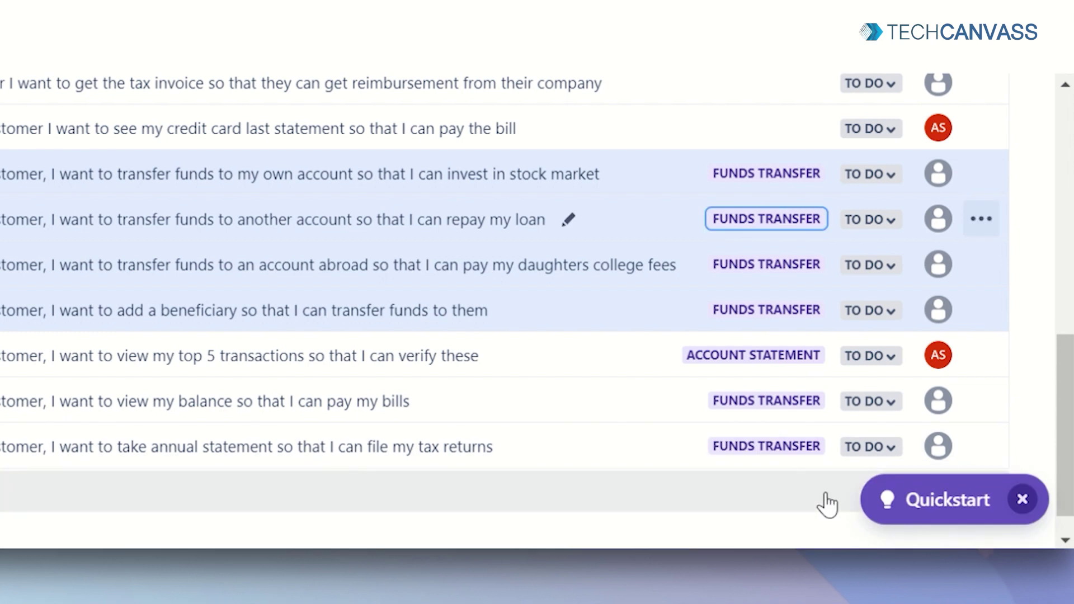
{"action": "left_click", "coordinate": [776, 451]}
{"action": "scroll", "coordinate": [873, 498], "scroll_direction": "down", "scroll_amount": 2}
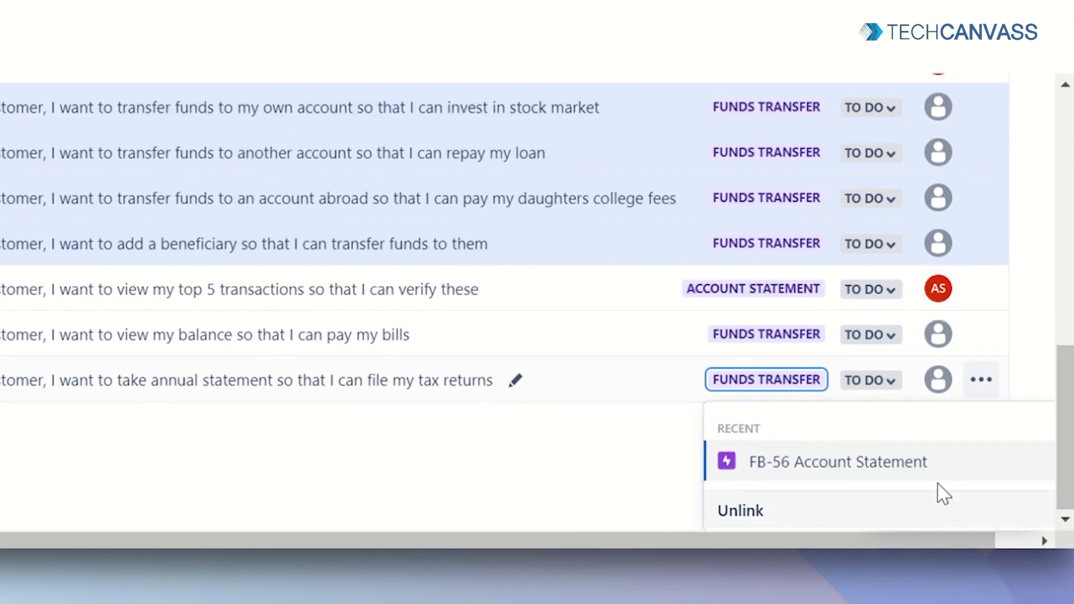
Move the annual statement story to Account Statement and view the Timeline with FB-55 and FB-56
{"action": "left_click", "coordinate": [825, 468]}
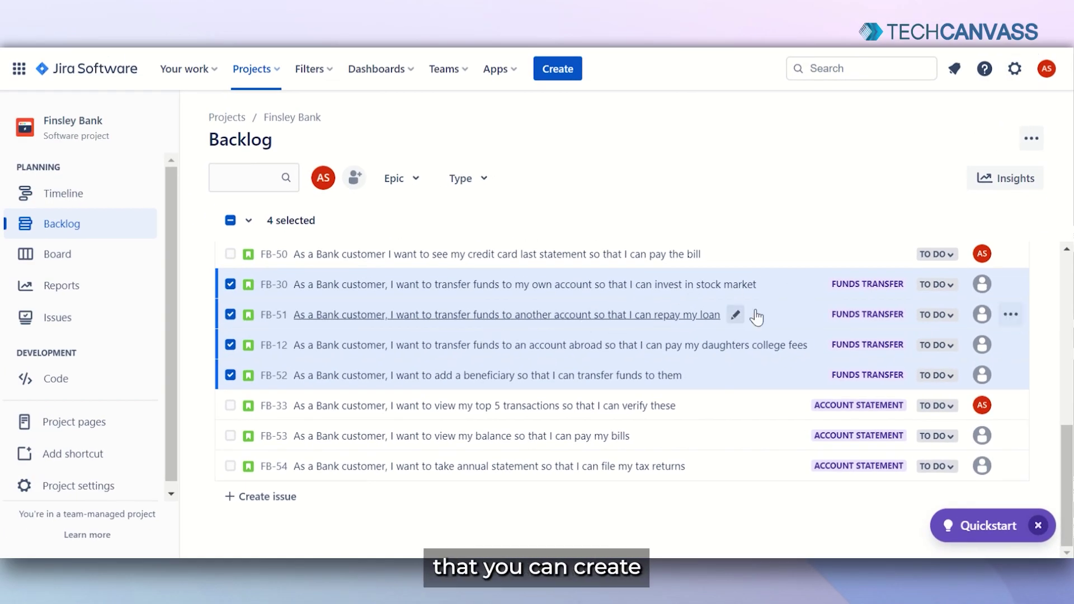
{"action": "mouse_move", "coordinate": [851, 306]}
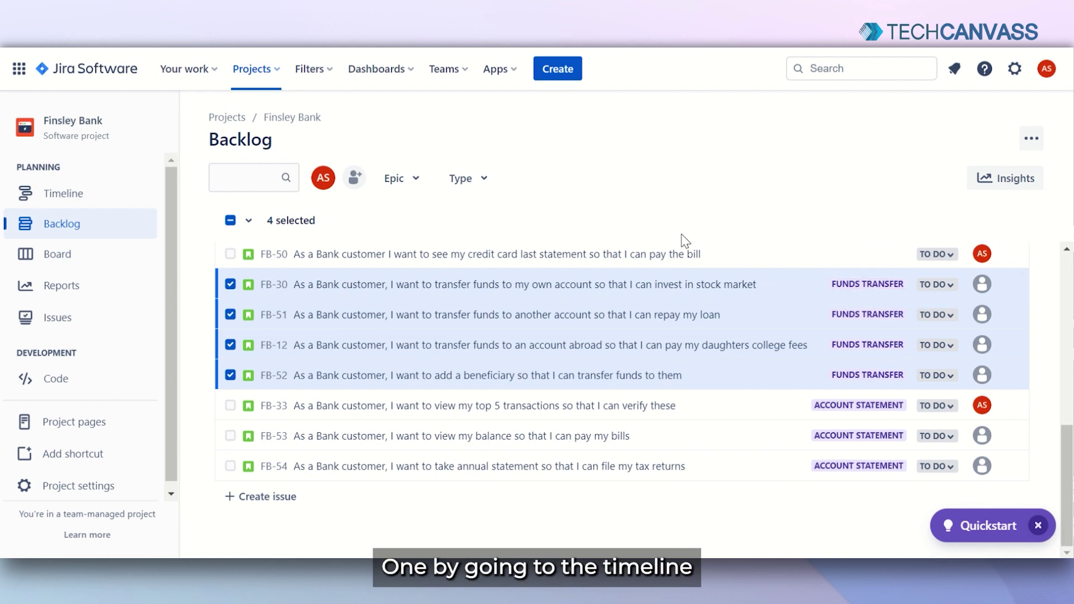
{"action": "left_click", "coordinate": [51, 201]}
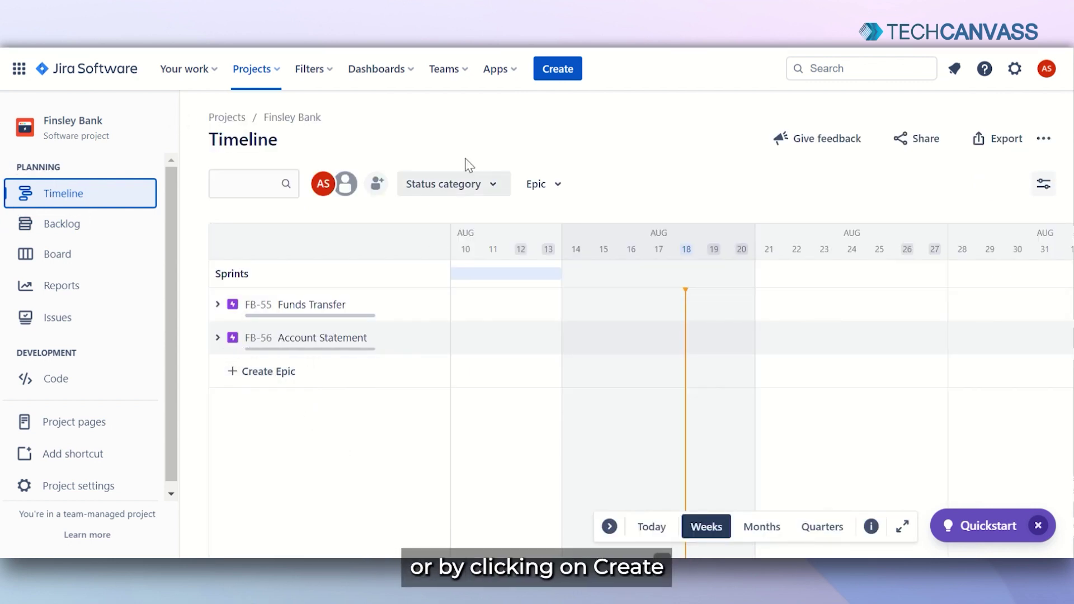
{"action": "left_click", "coordinate": [563, 72]}
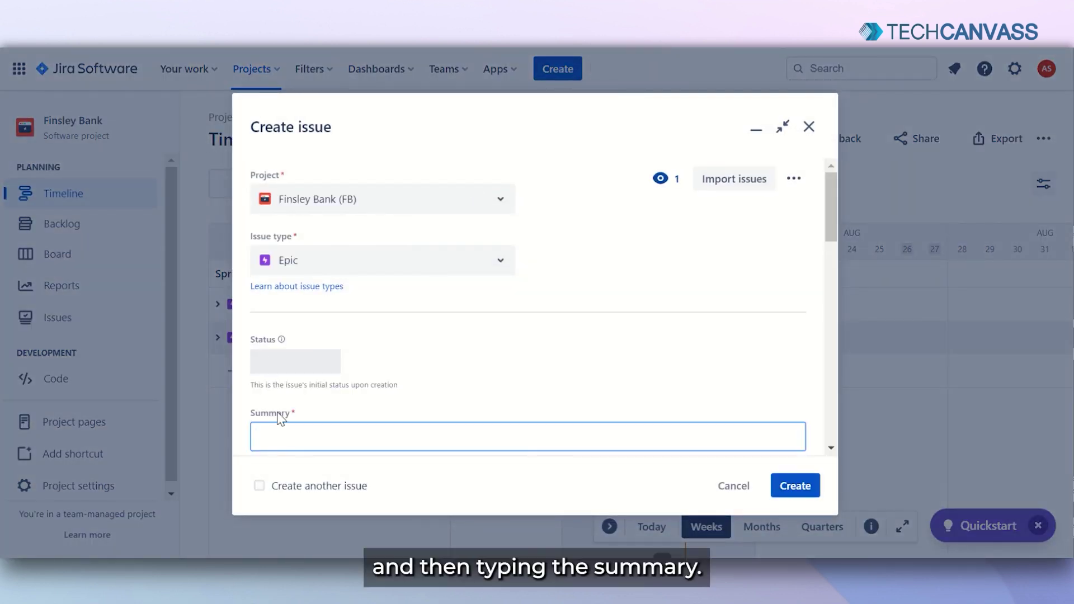
{"action": "left_click_drag", "start_coordinate": [831, 219], "coordinate": [837, 274]}
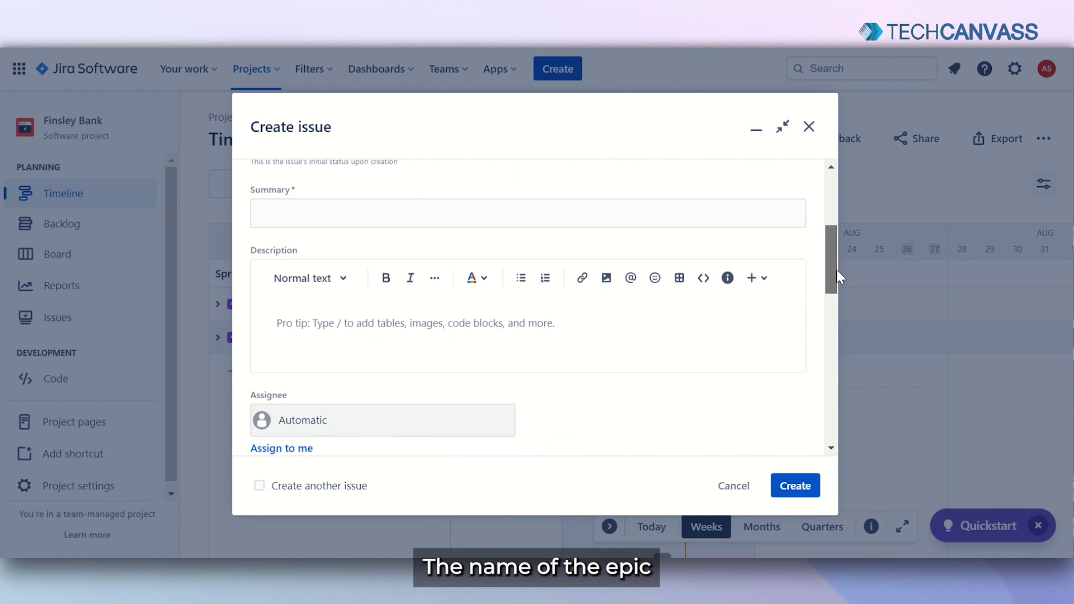
{"action": "left_click", "coordinate": [320, 324]}
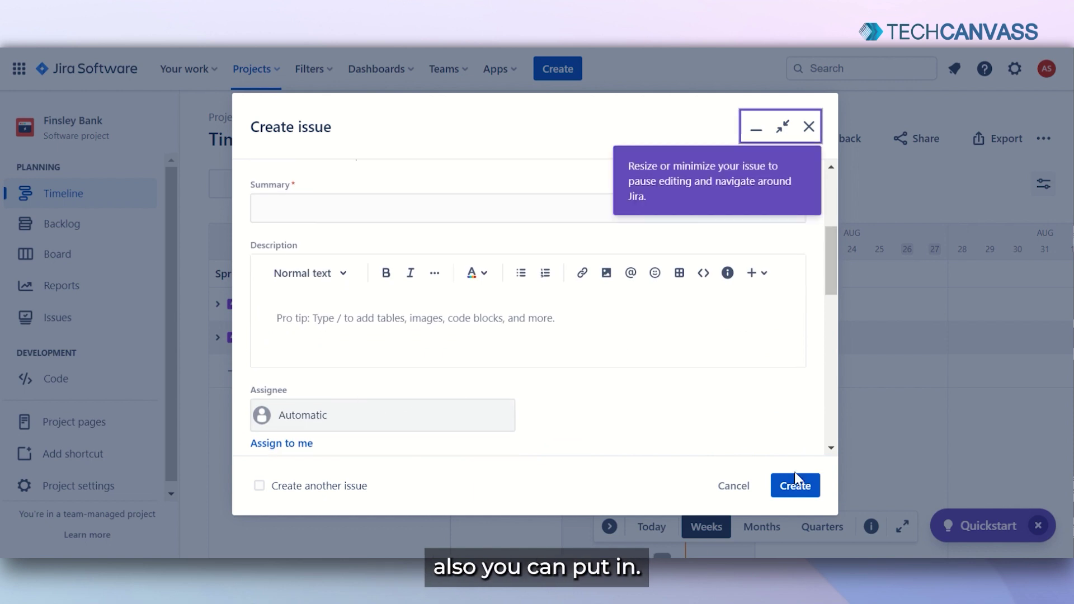
{"action": "left_click", "coordinate": [730, 488]}
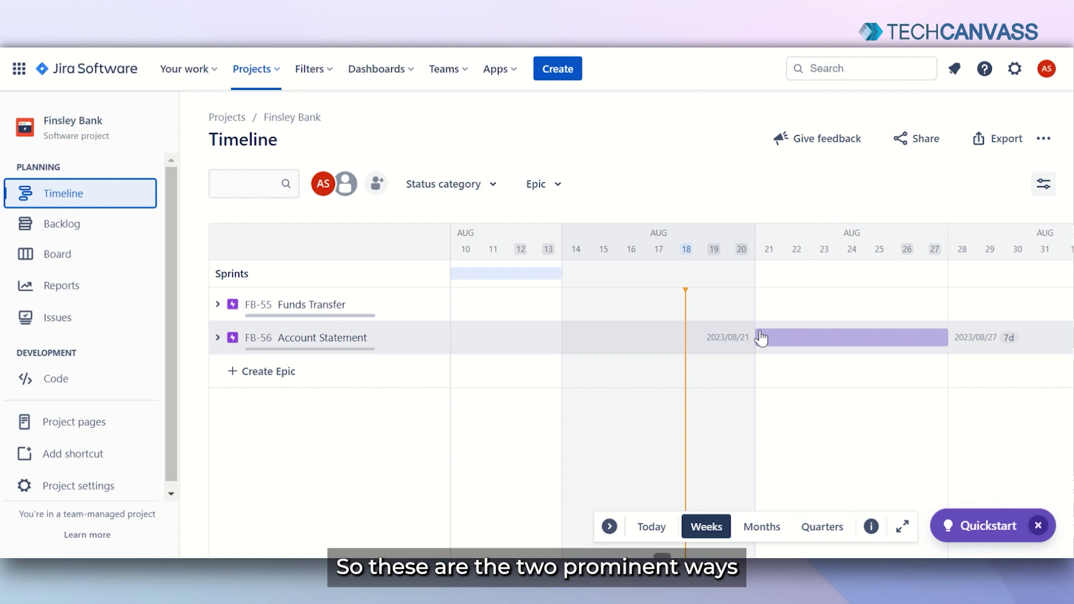
On the Backlog, review the grouped stories and inspect FB-30's epic choices without changing them
{"action": "left_click", "coordinate": [73, 226]}
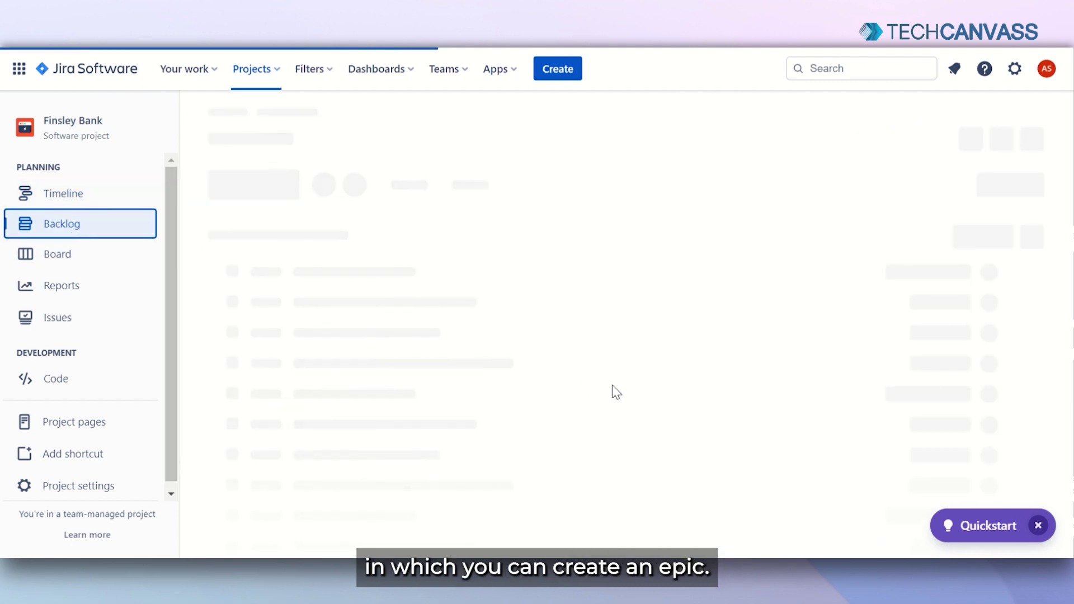
{"action": "scroll", "coordinate": [817, 398], "scroll_direction": "down", "scroll_amount": 2}
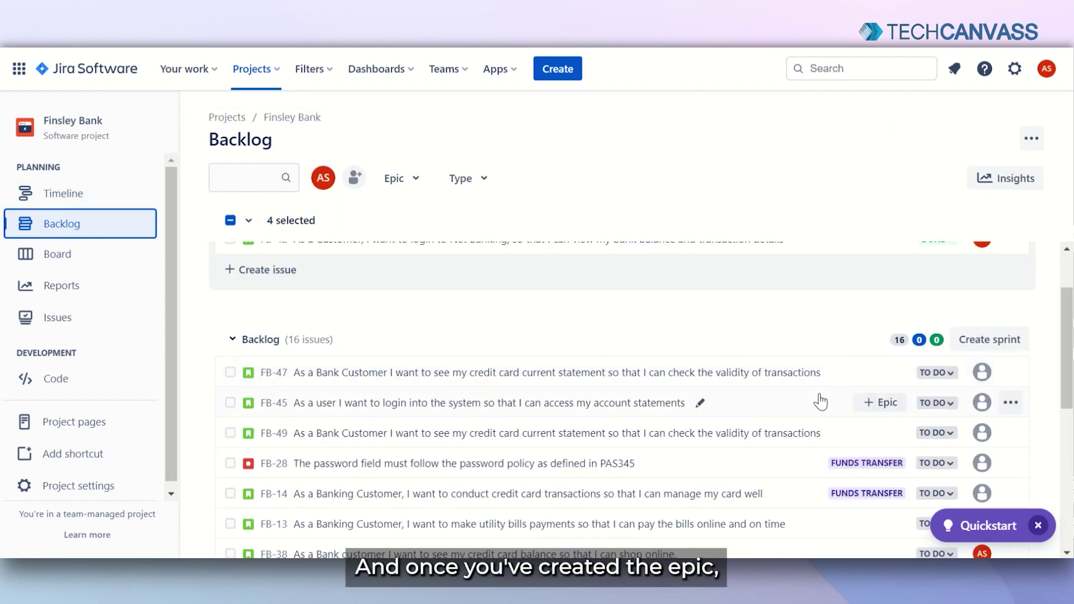
{"action": "scroll", "coordinate": [839, 418], "scroll_direction": "down", "scroll_amount": 3}
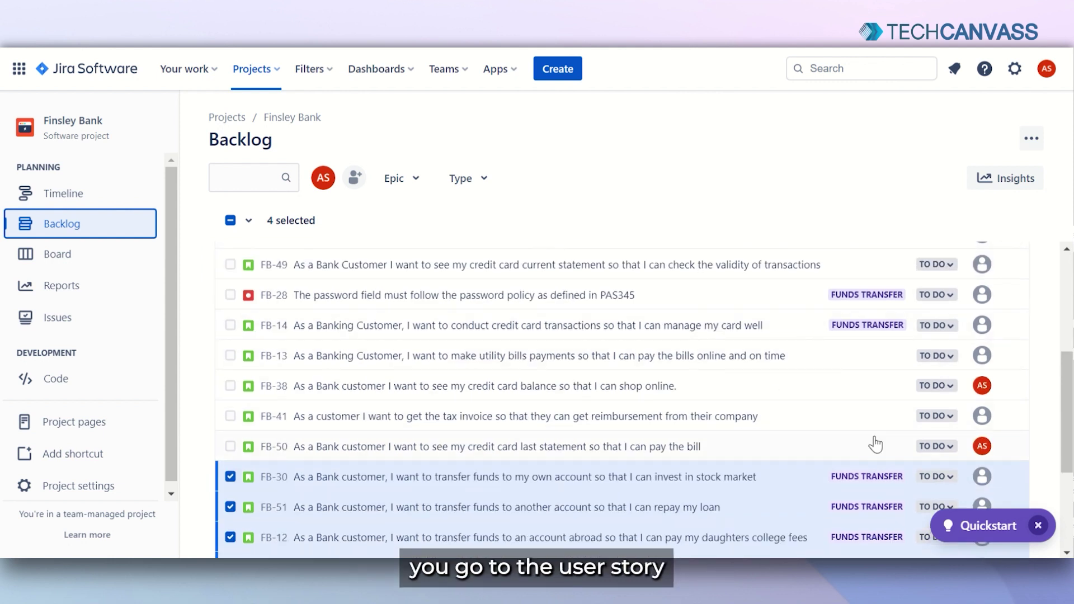
{"action": "scroll", "coordinate": [875, 443], "scroll_direction": "down", "scroll_amount": 3}
{"action": "left_click", "coordinate": [879, 311]}
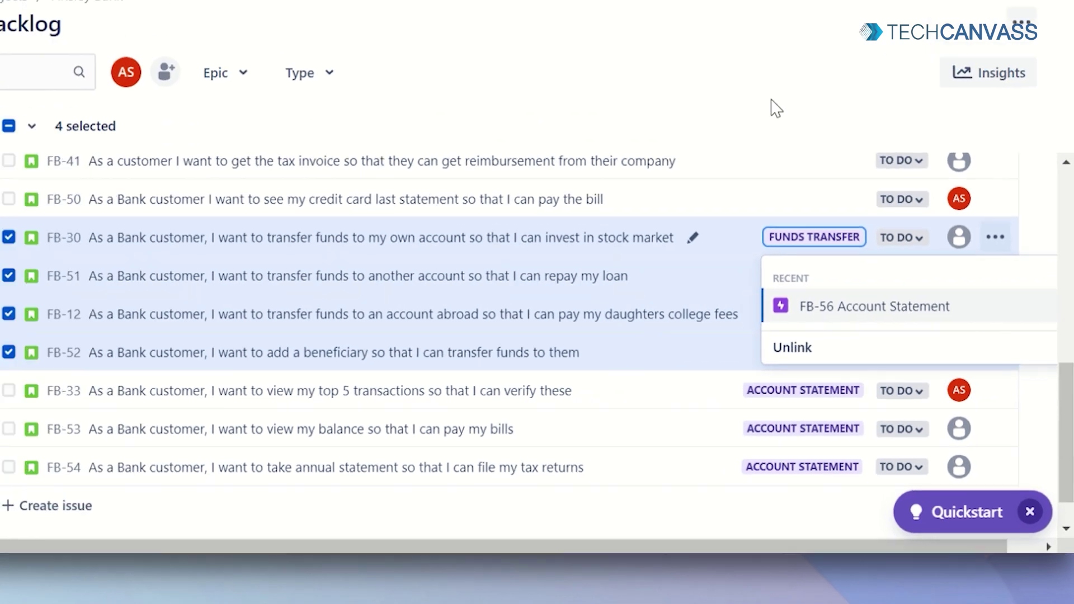
{"action": "key", "text": "Escape"}
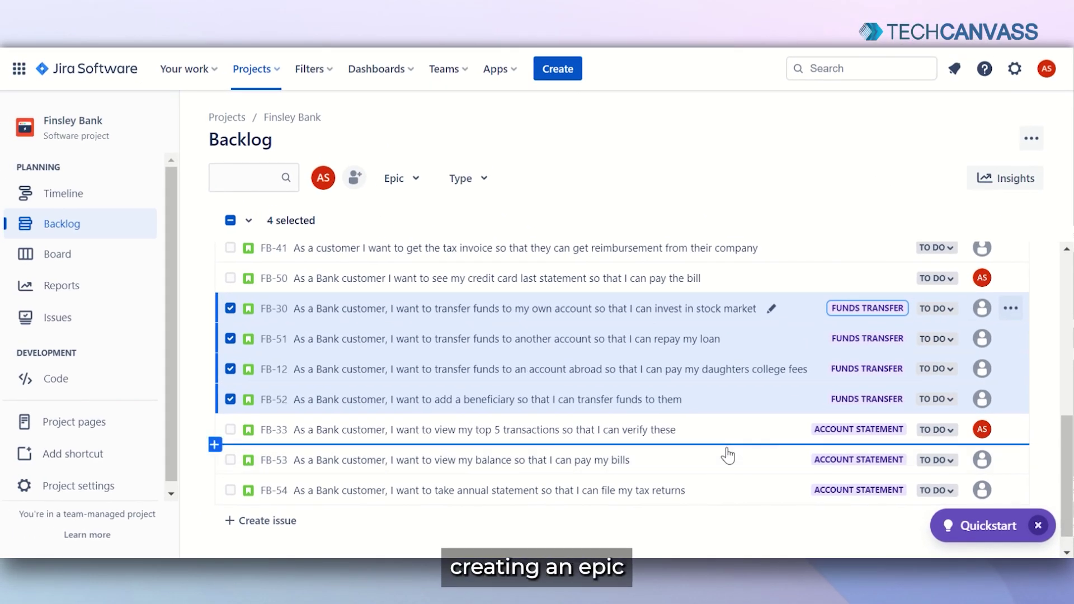